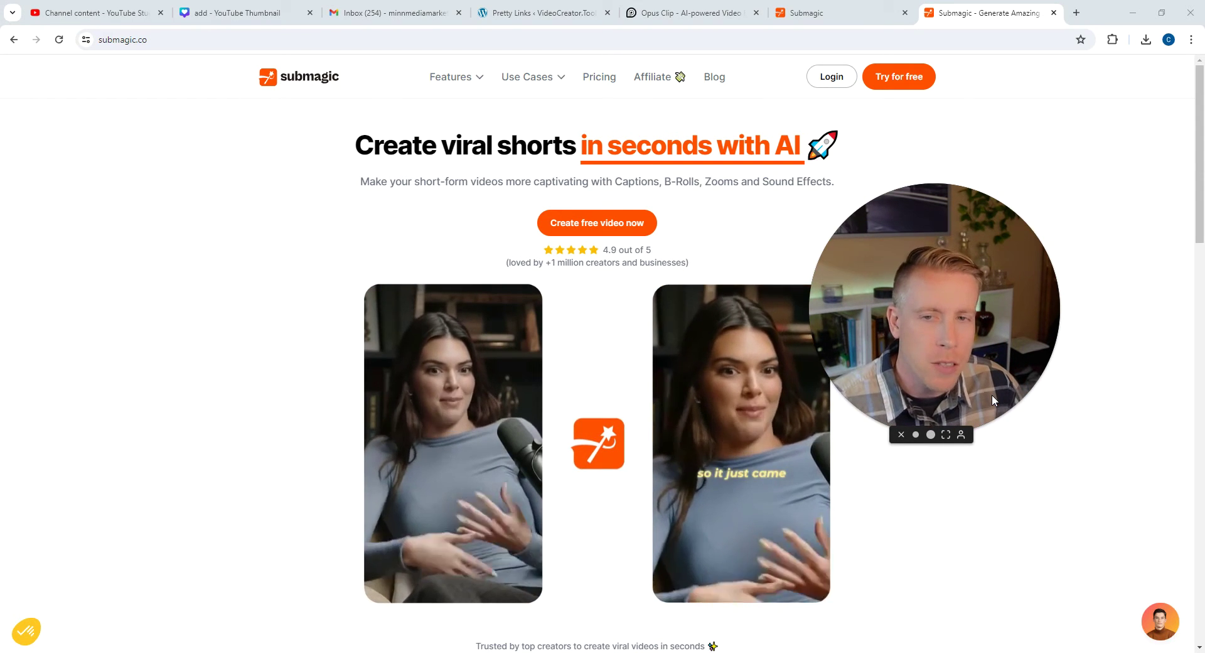
Step: Browse the submagic.co homepage, then switch to the Projects dashboard listing 'reel' and 'Piranhas READY'
left_click_drag(989, 395, 1038, 394)
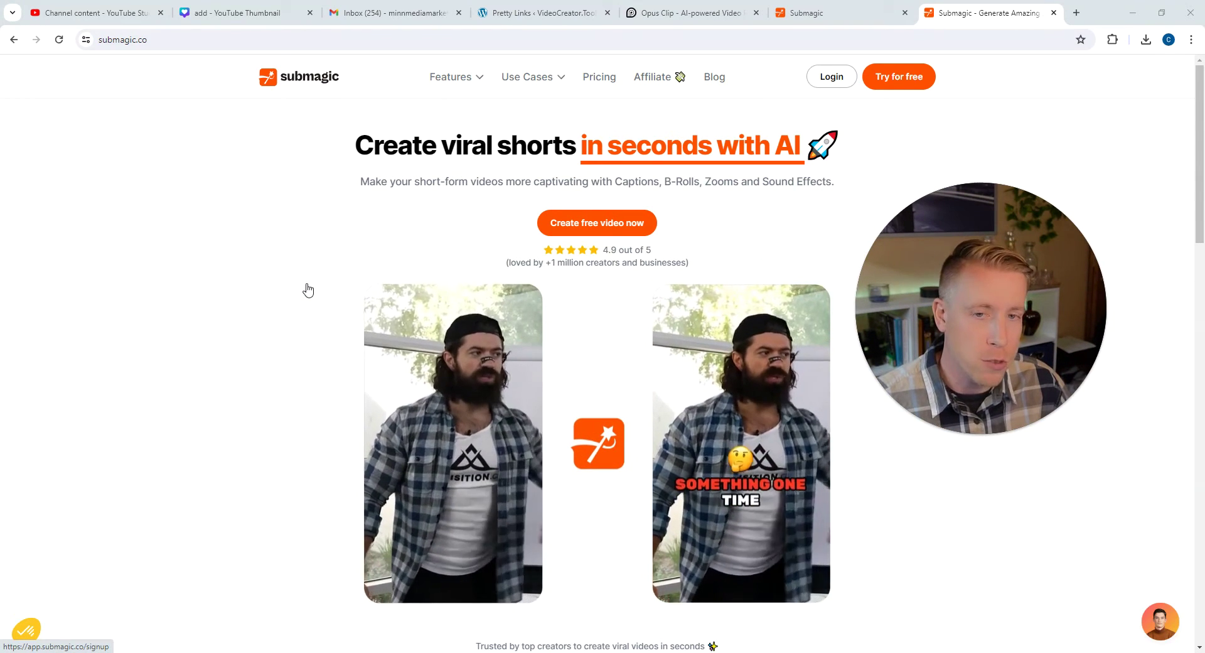
scroll(319, 299, "down", 3)
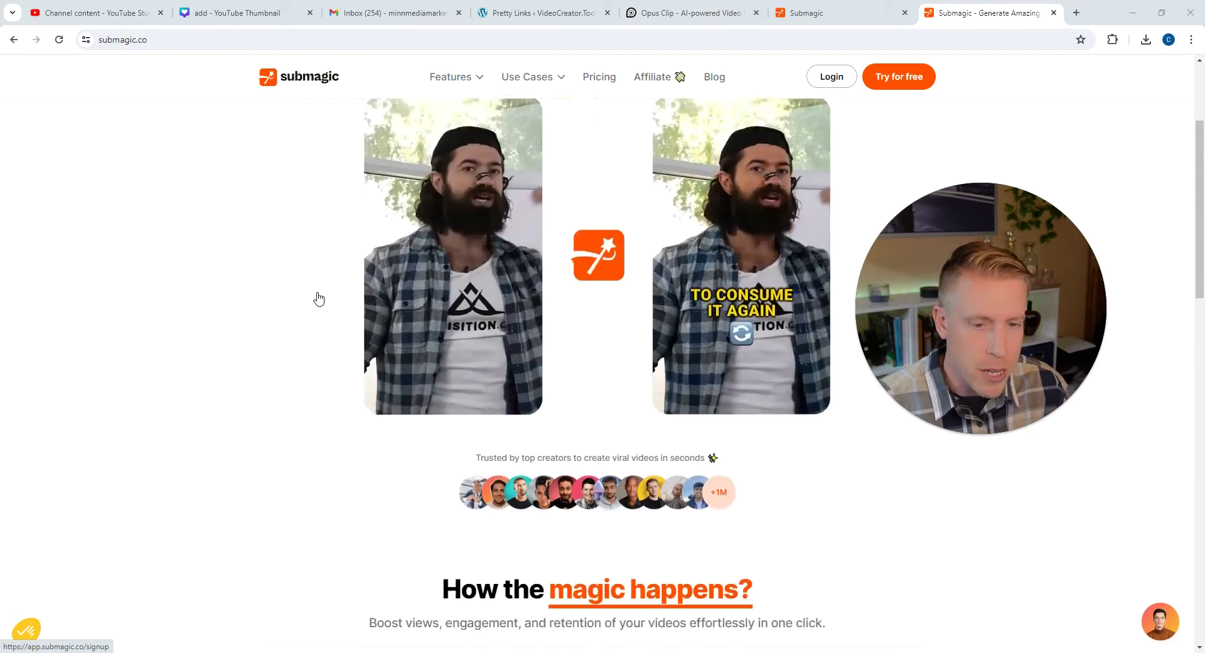
scroll(319, 299, "down", 8)
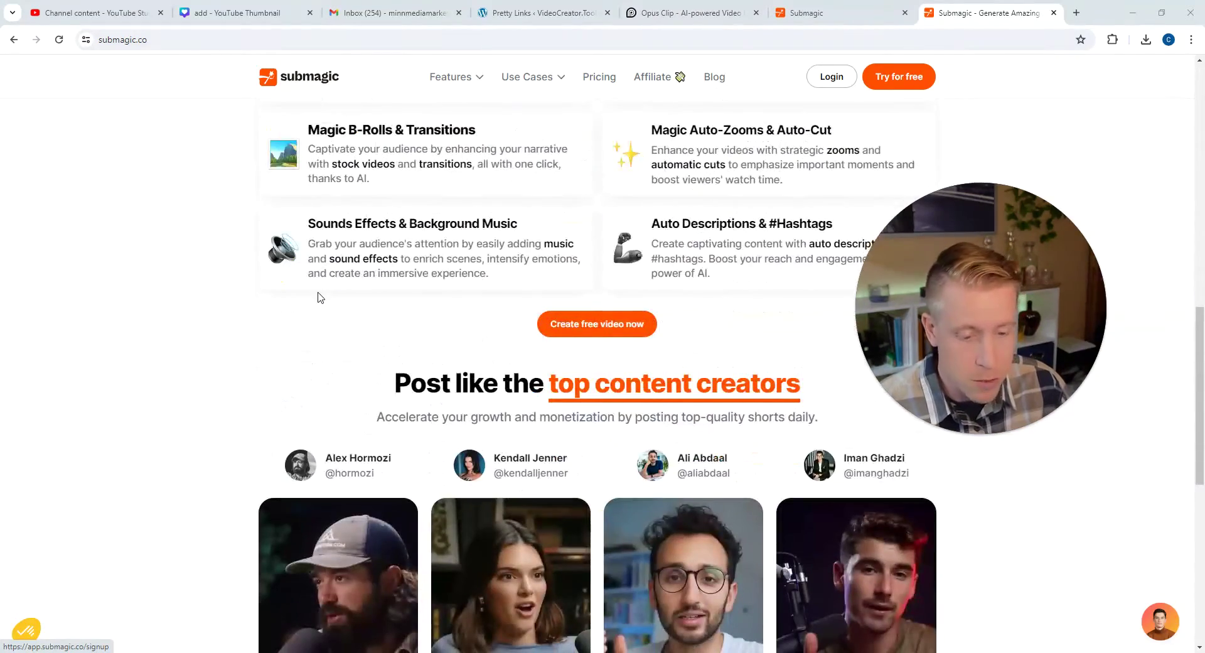
scroll(319, 297, "down", 3)
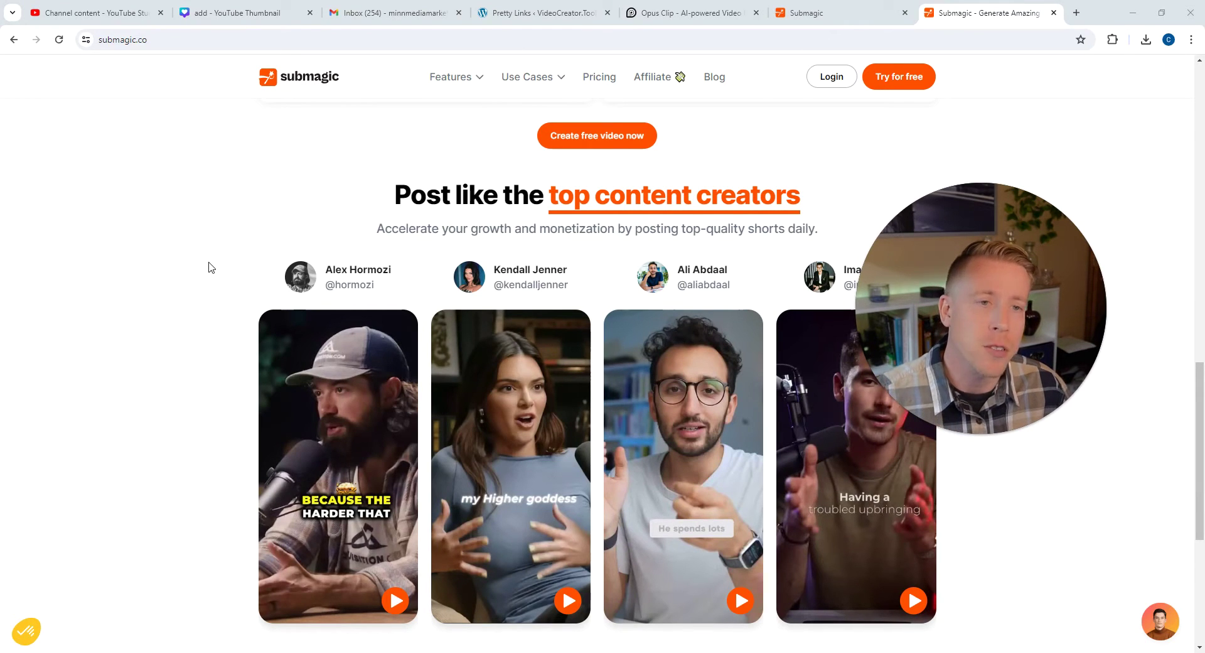
mouse_move(1049, 298)
left_click_drag(1048, 298, 1101, 278)
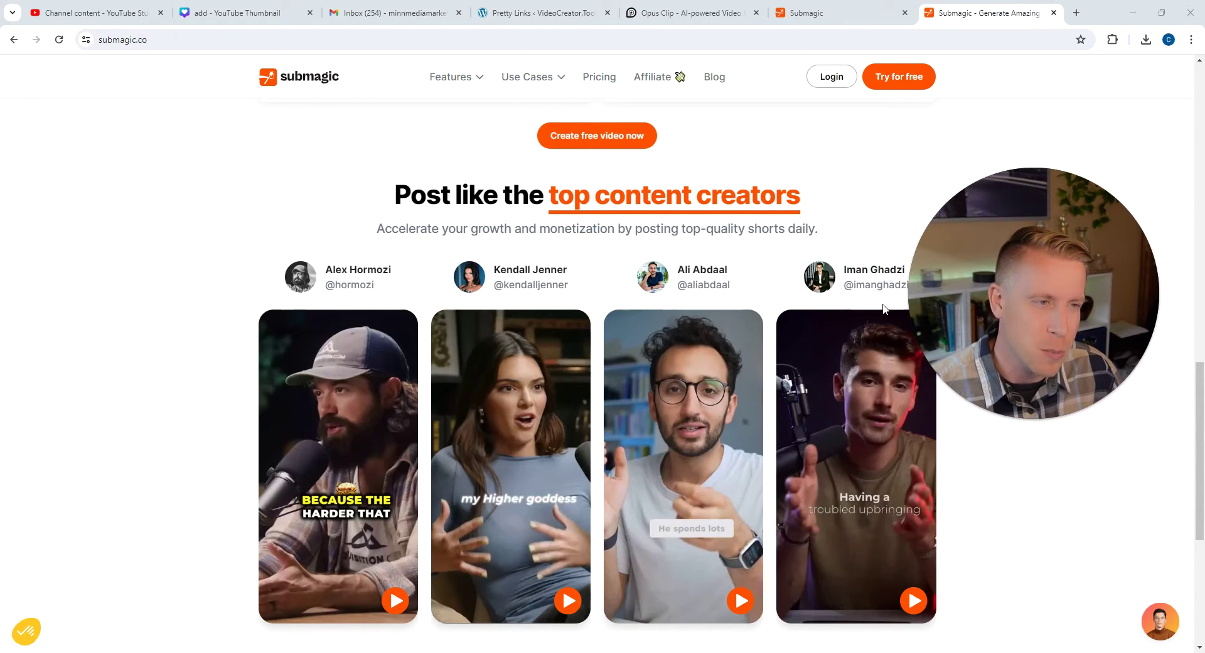
left_click(836, 13)
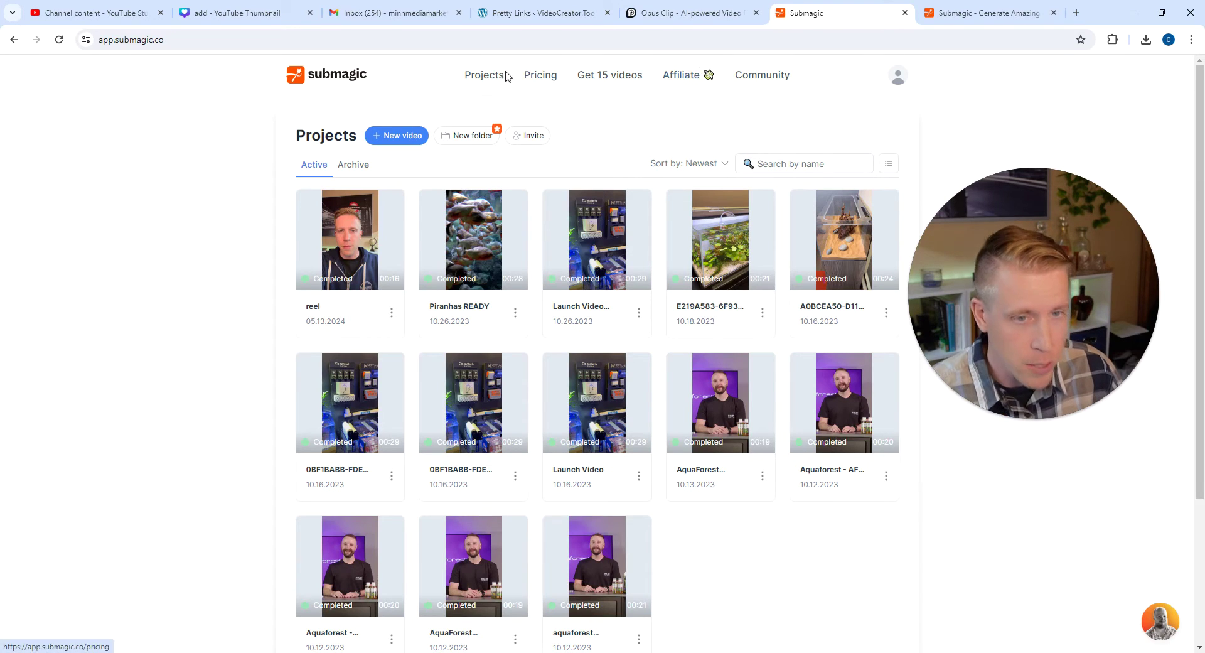
Step: Check yearly Submagic pricing, then return to monthly: Starter $20, Growth $50, Business $150
left_click(540, 76)
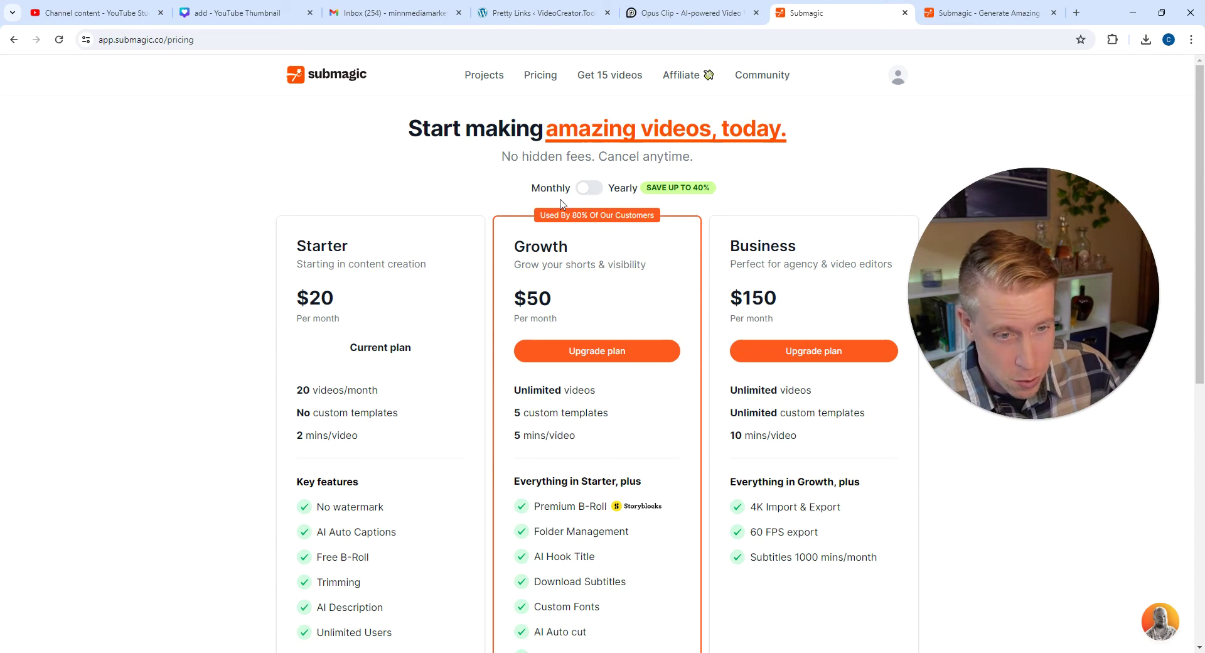
left_click(593, 188)
left_click(594, 189)
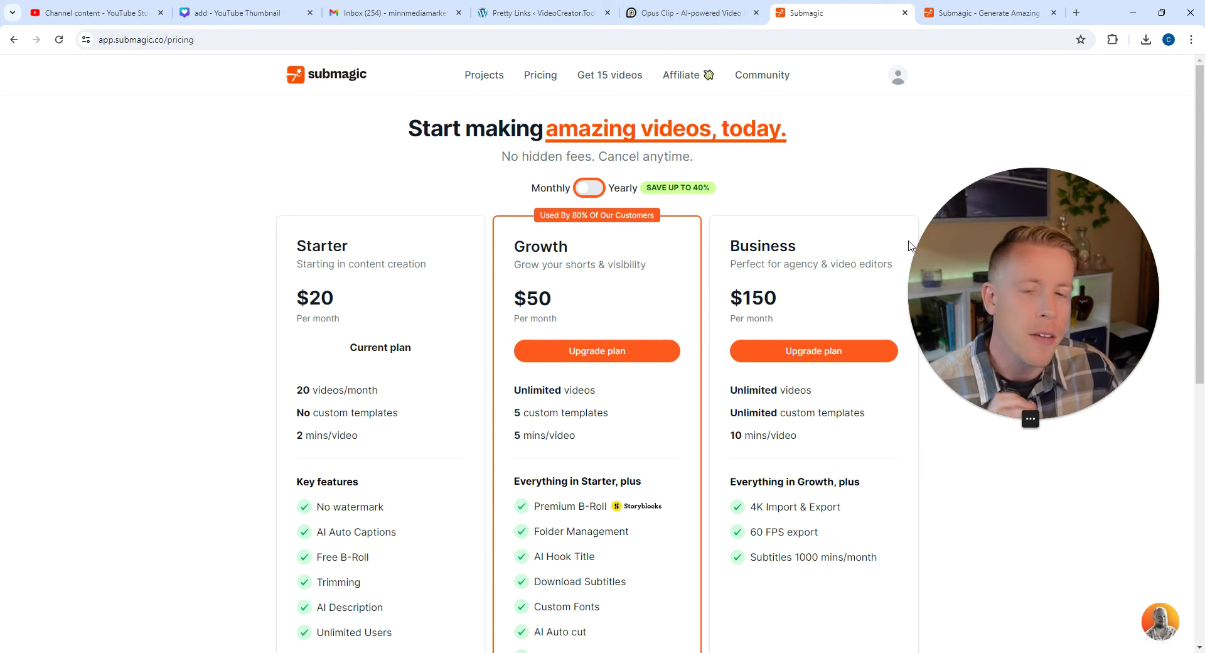
Step: Go to the OpusClip dashboard and open the 'Minecraft, But Players Can Upgrade' project
left_click(676, 15)
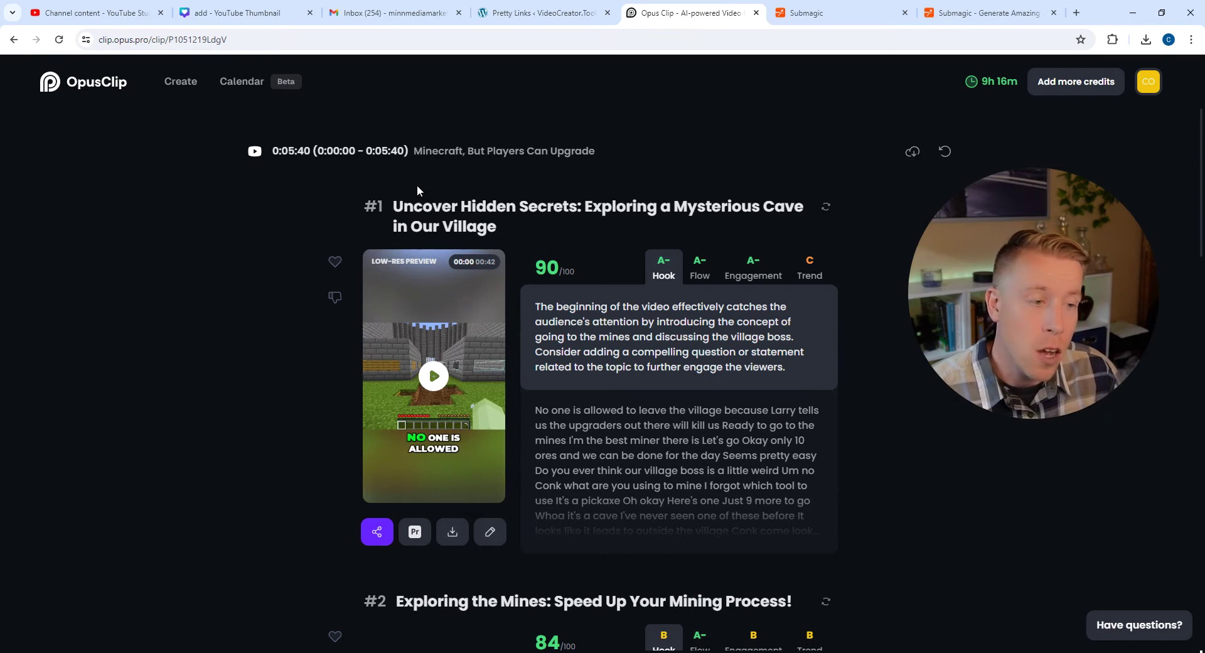
left_click(90, 93)
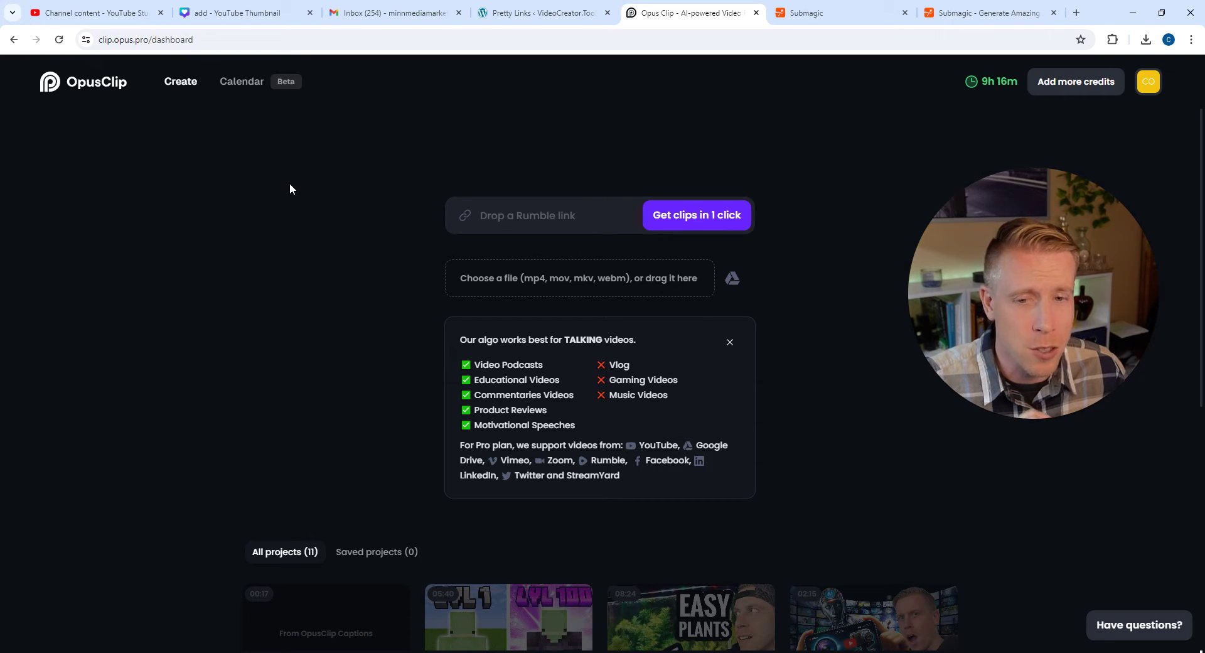
scroll(291, 186, "down", 3)
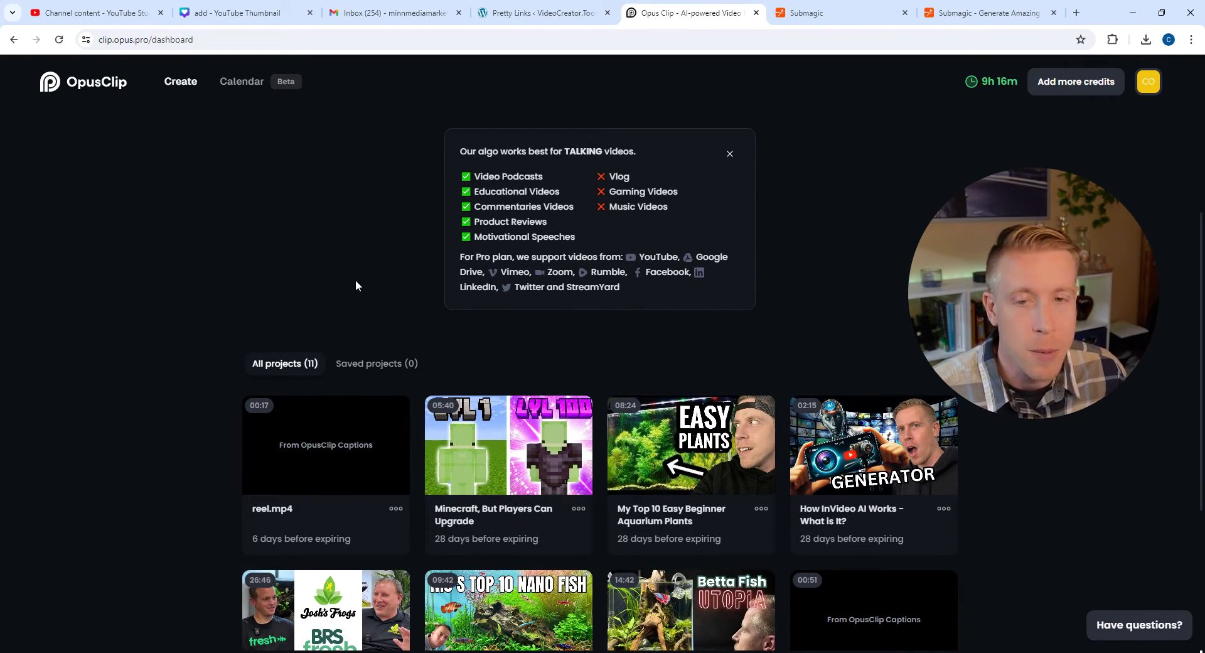
scroll(370, 281, "down", 2)
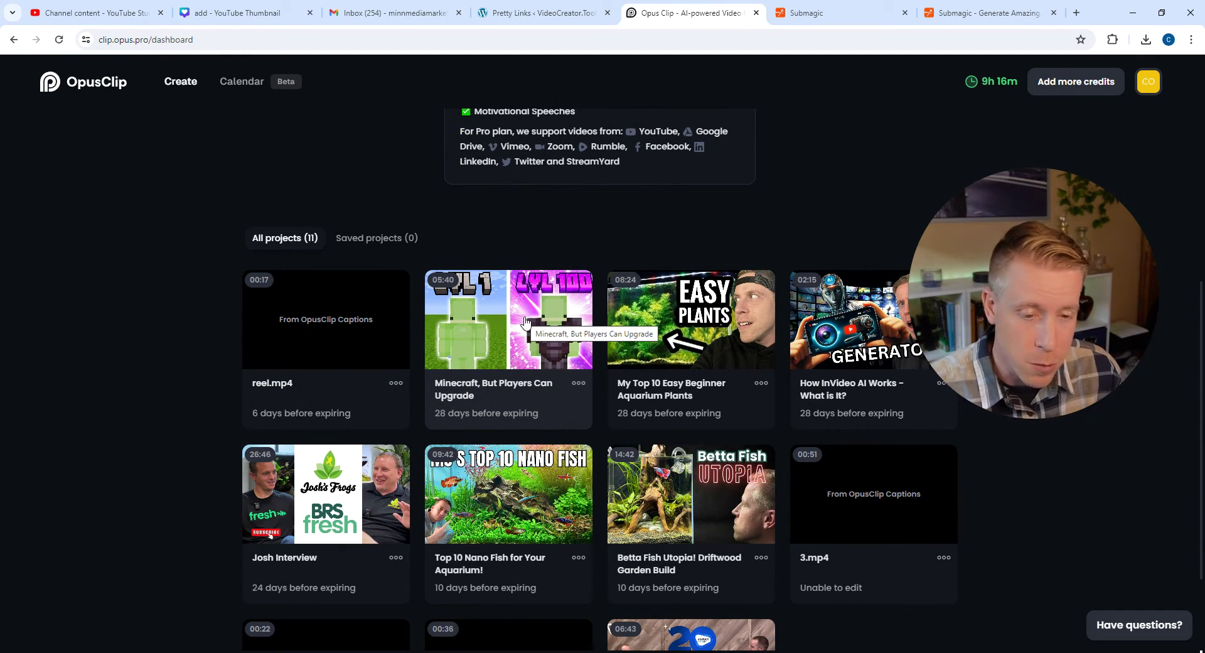
left_click(483, 331)
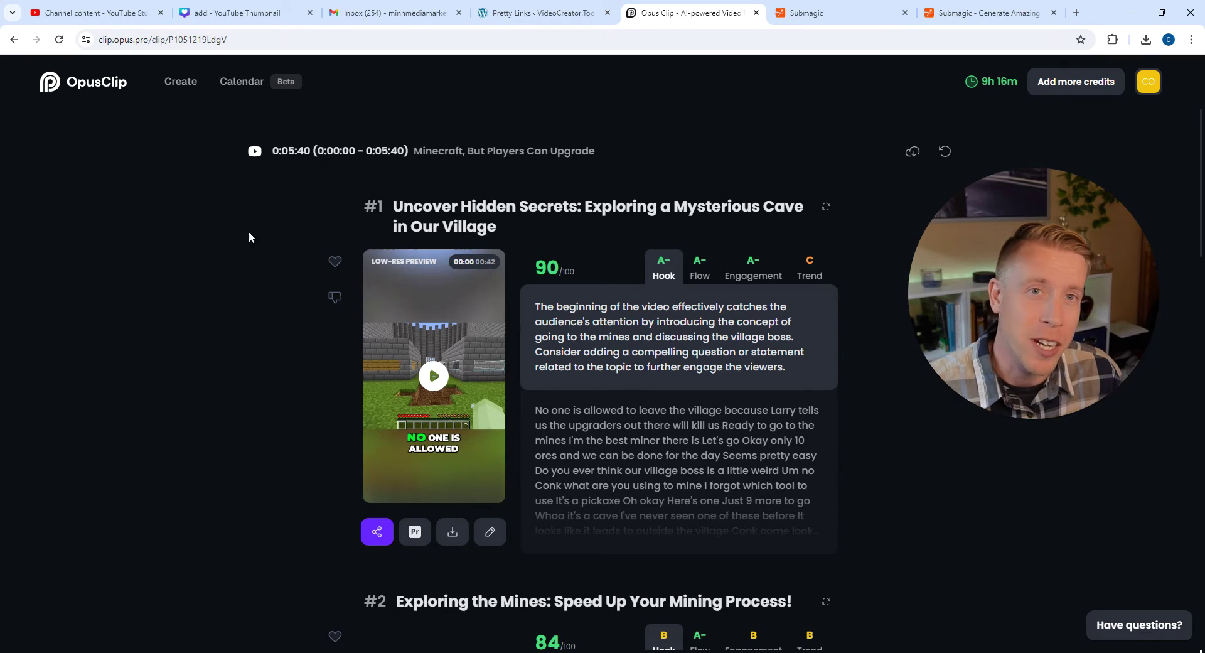
Step: Scroll through the Minecraft project's clips, play clip #4's preview, and scroll back up
scroll(259, 290, "down", 8)
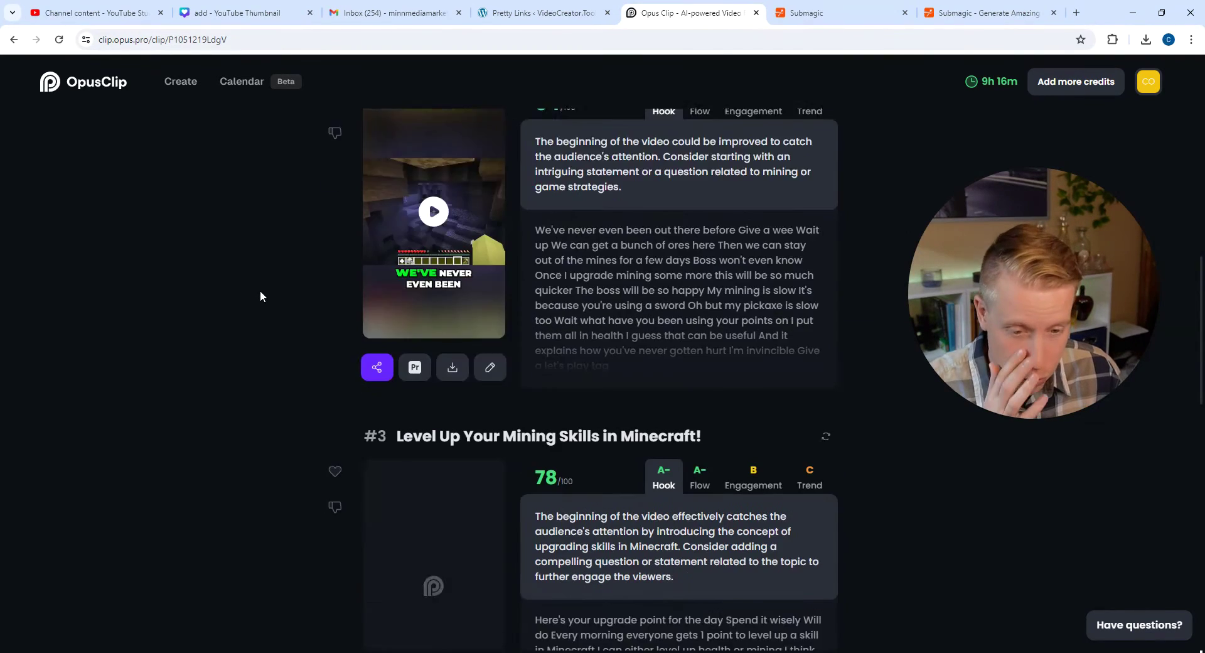
scroll(260, 290, "down", 10)
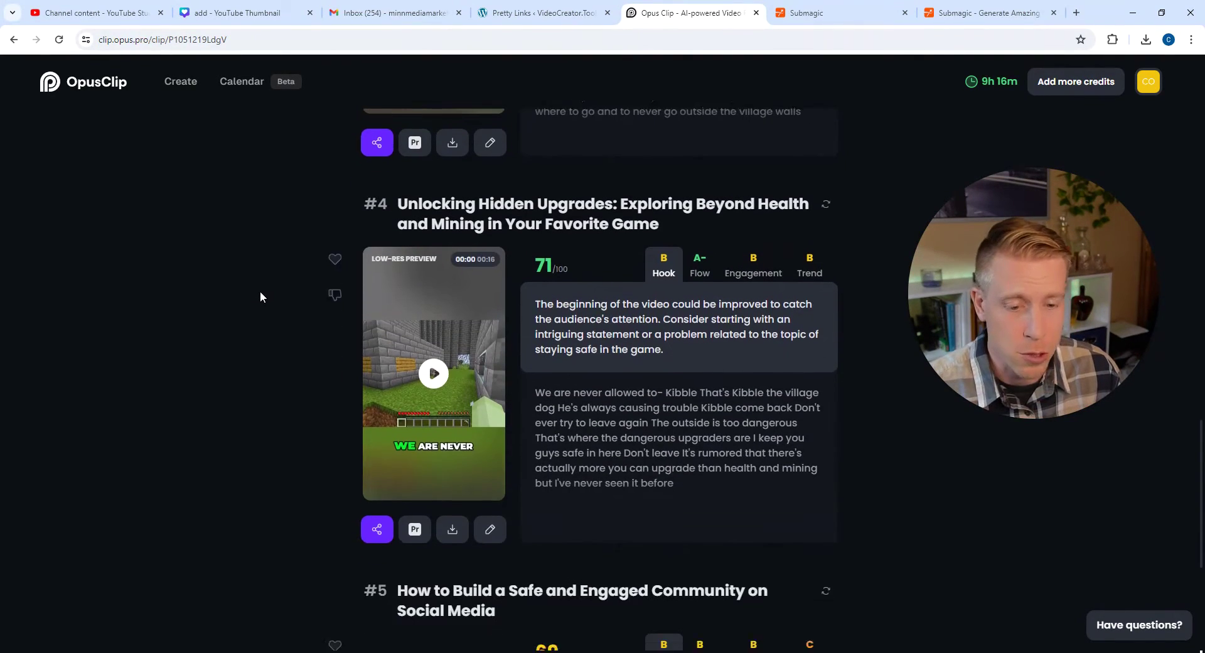
scroll(260, 291, "down", 2)
scroll(261, 295, "up", 2)
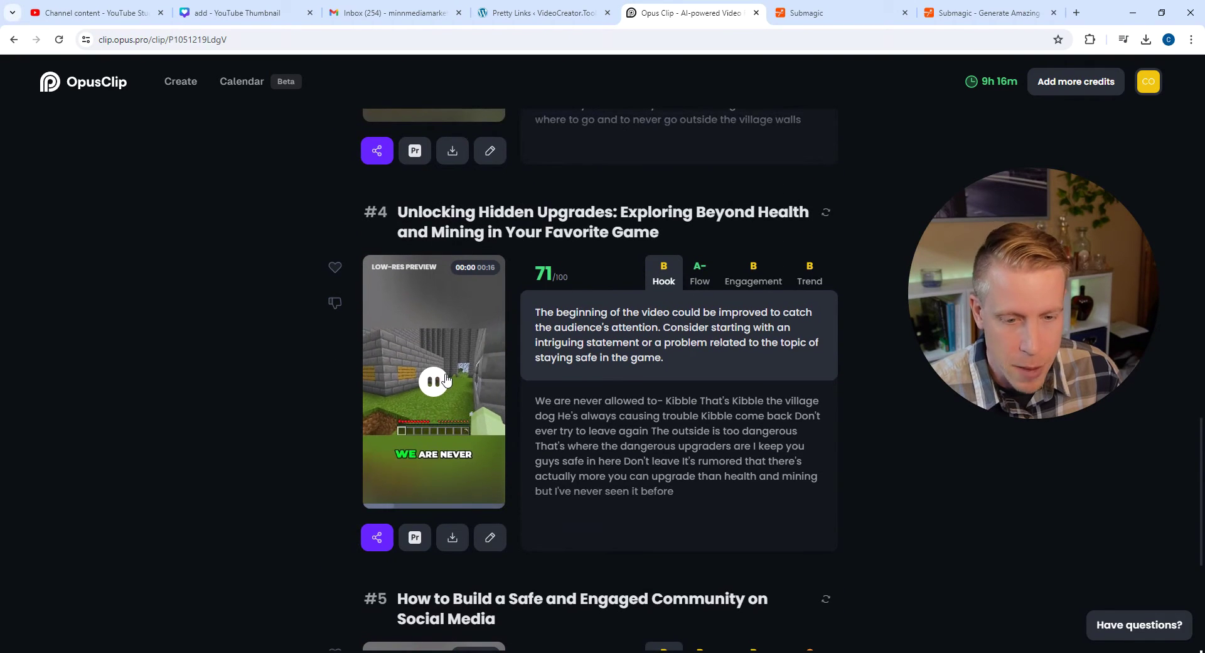
left_click(433, 380)
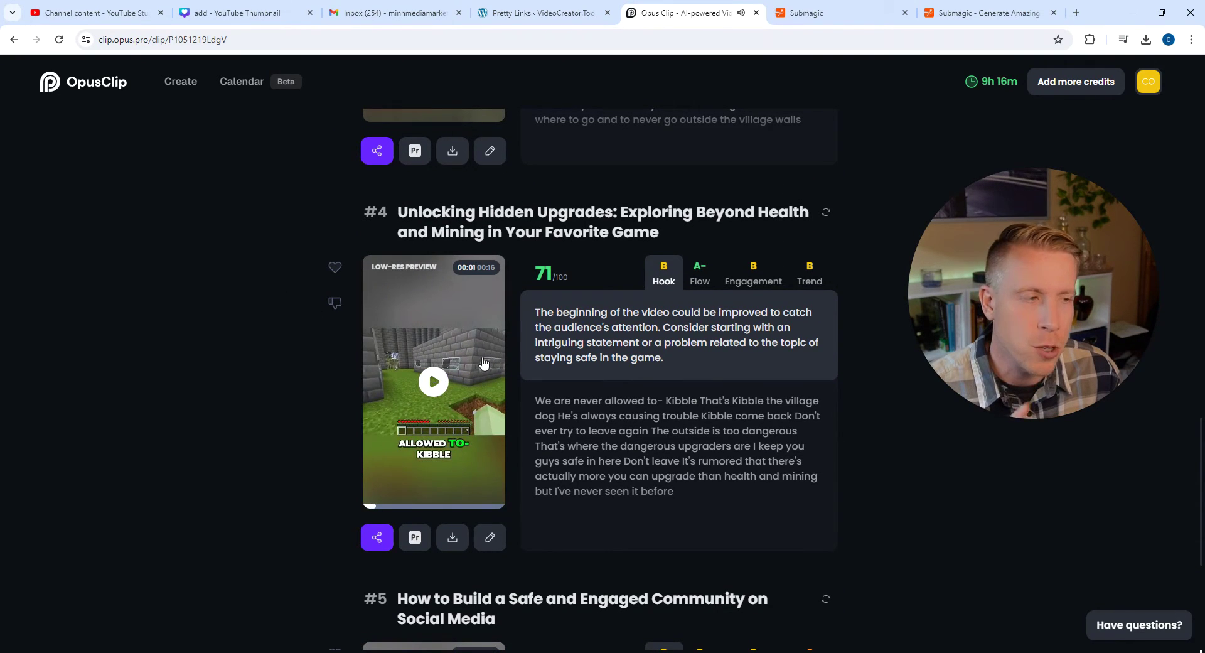
scroll(483, 362, "up", 18)
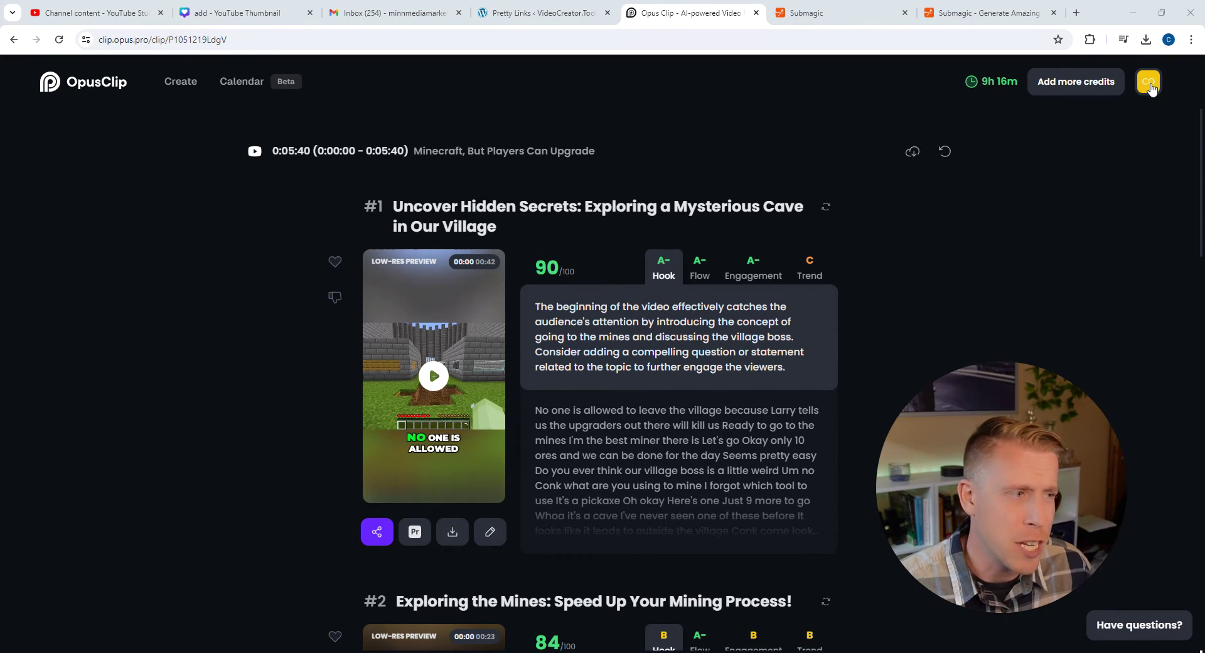
Step: Return to My dashboard via the main OpusClip site and open the reel.mp4 project
left_click(1150, 87)
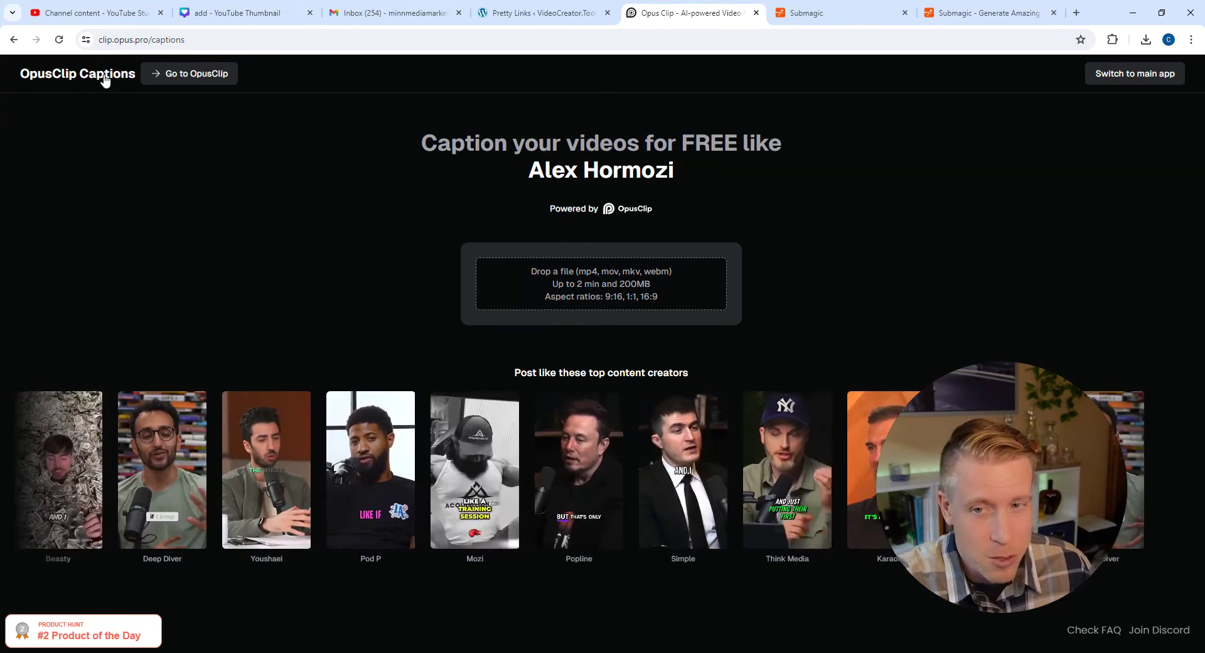
left_click(222, 76)
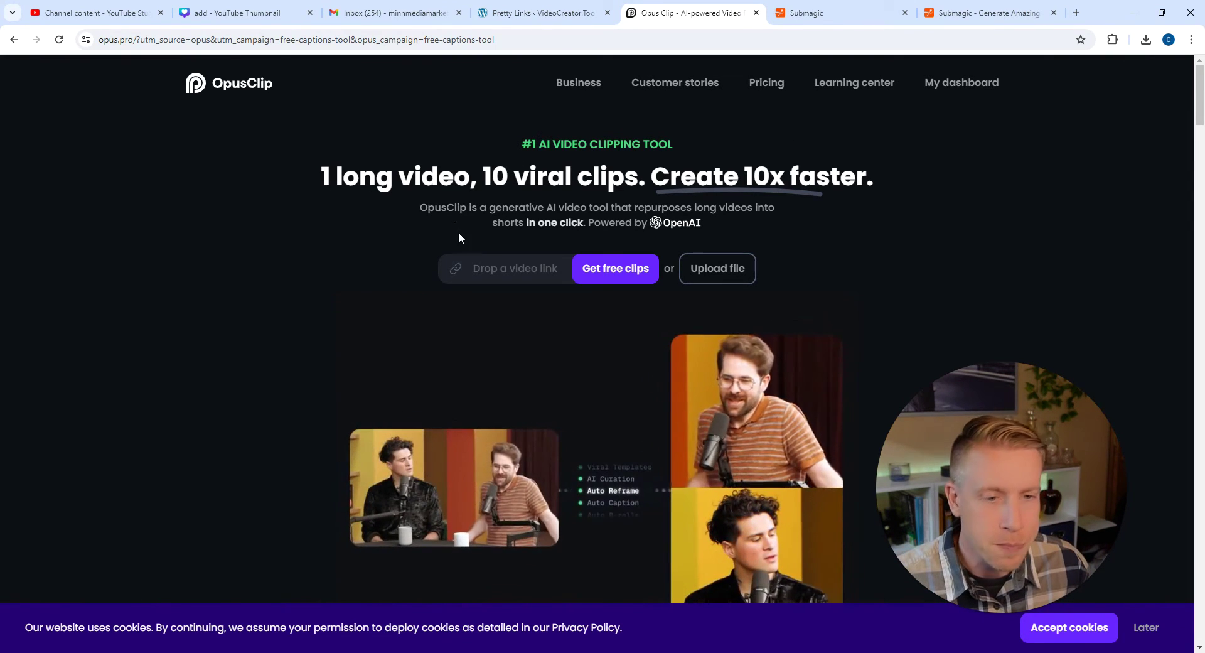
scroll(493, 281, "down", 4)
scroll(492, 281, "up", 4)
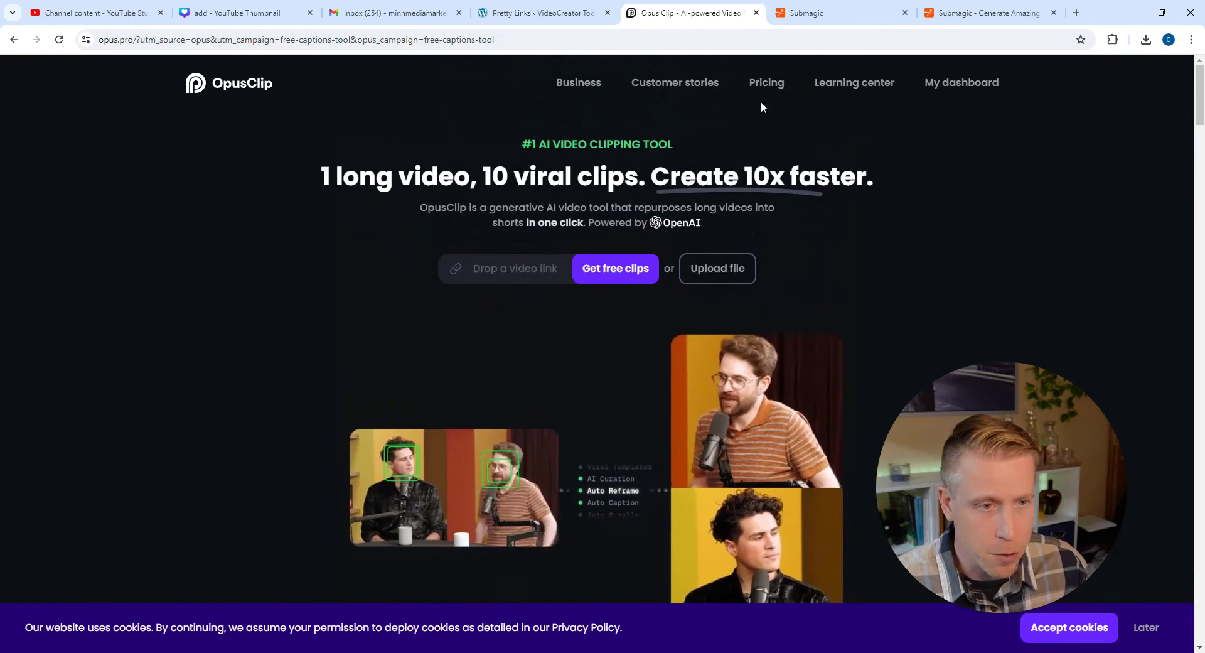
left_click(984, 83)
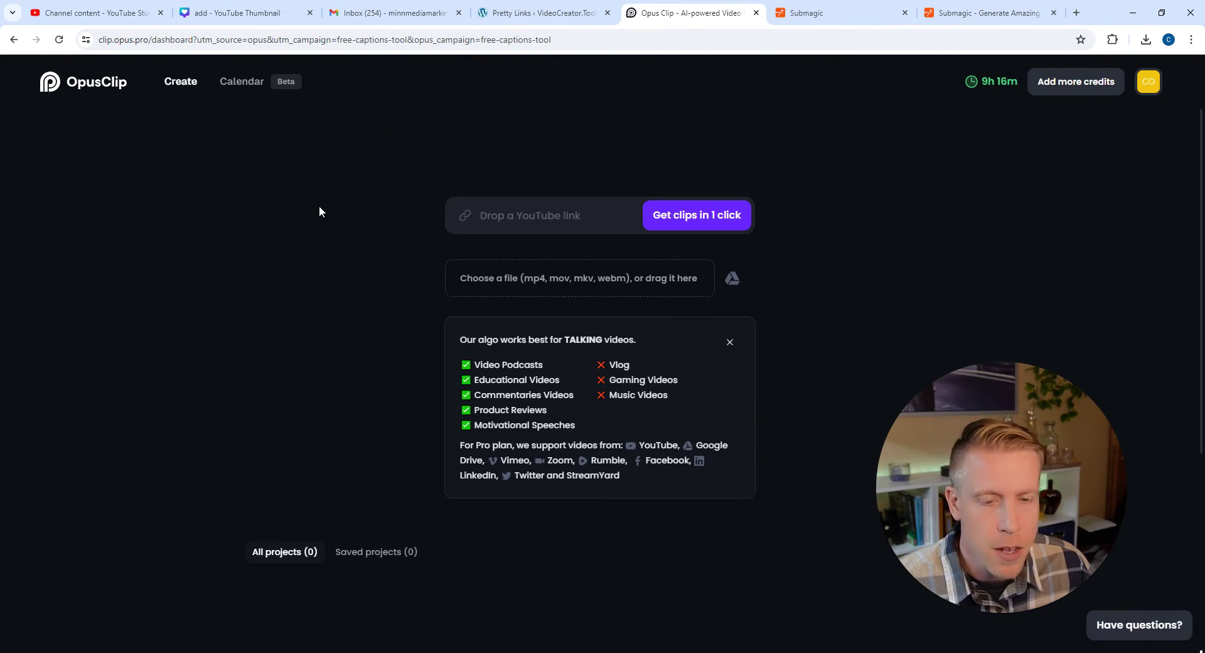
scroll(330, 206, "down", 4)
scroll(332, 207, "down", 2)
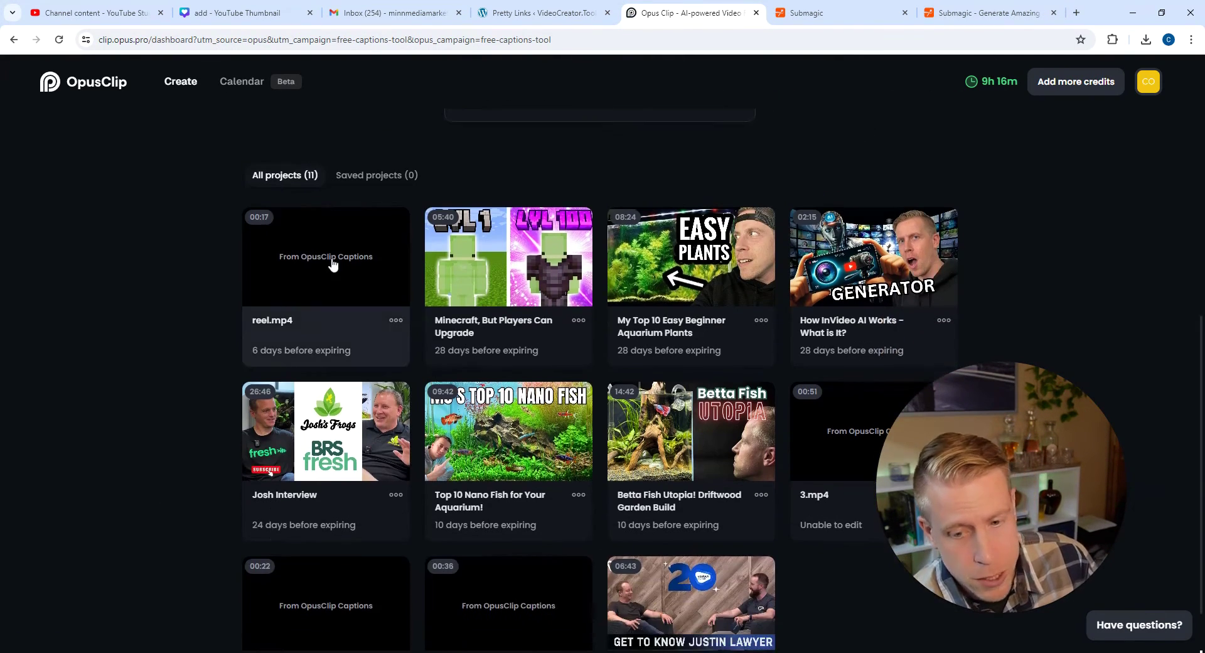
left_click(333, 262)
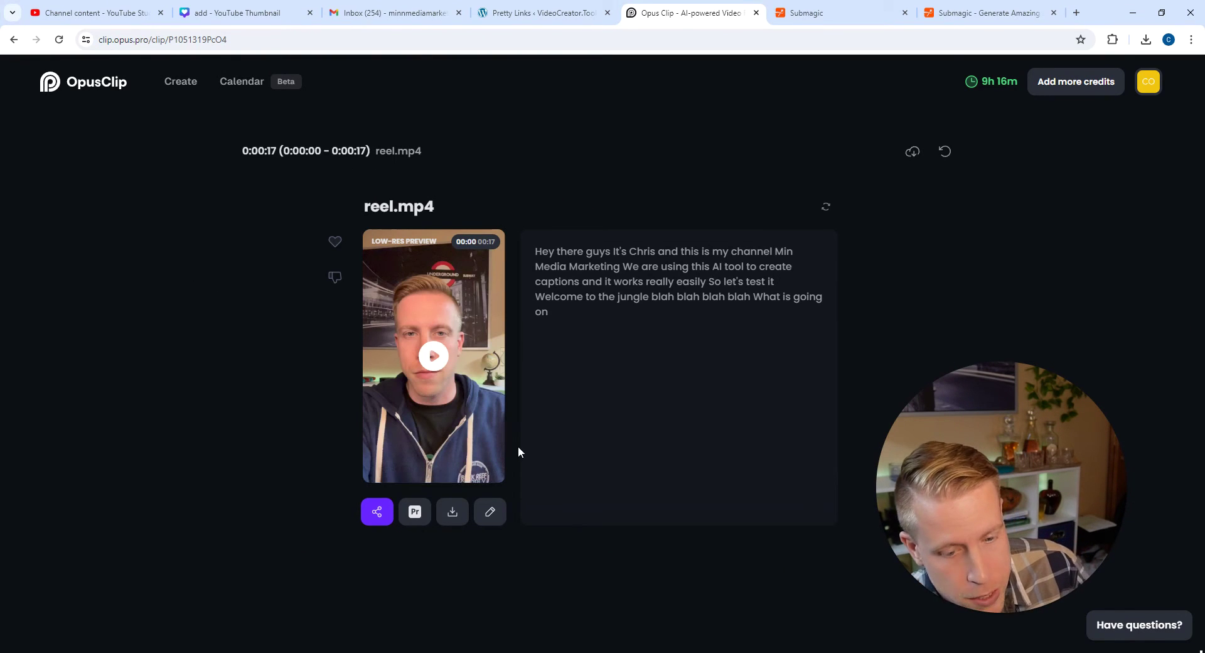
Step: Play and pause the auto-captioned reel.mp4 preview, then switch to the Submagic tab
left_click(433, 357)
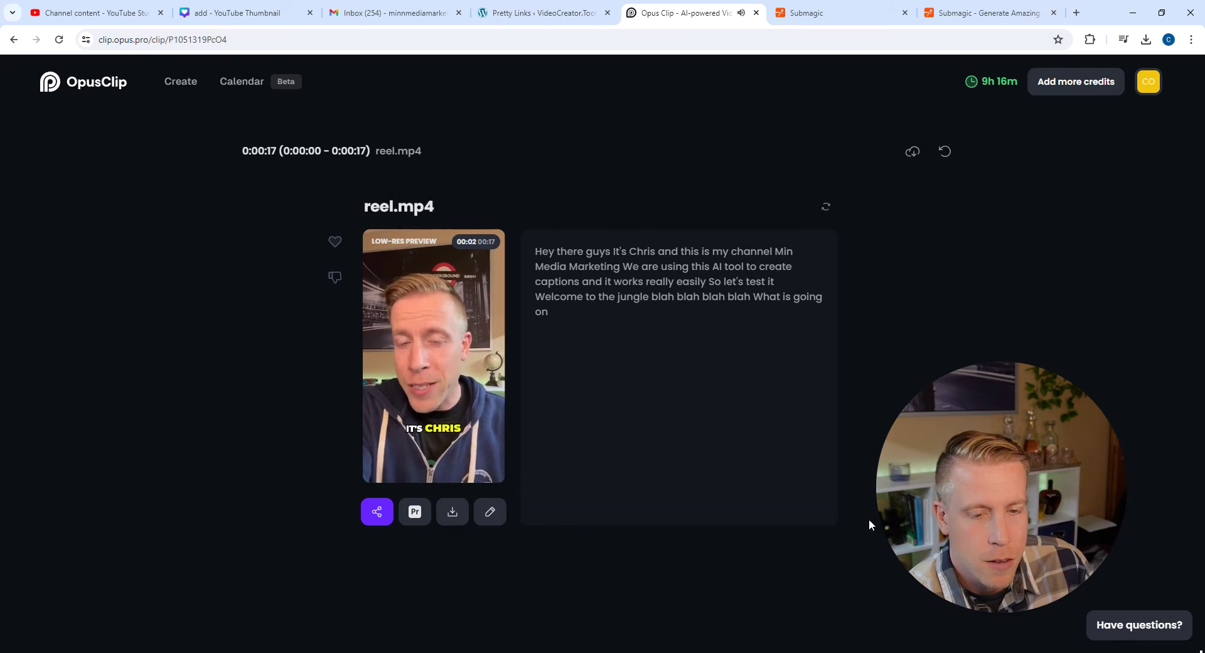
left_click_drag(867, 525, 660, 462)
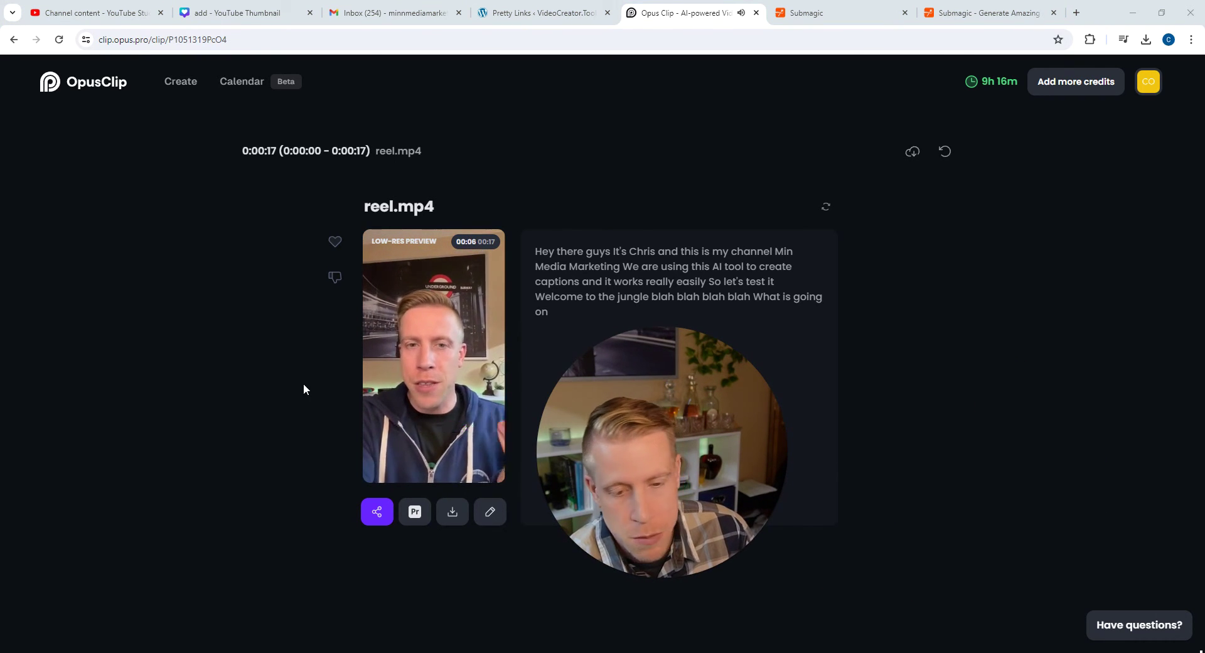
left_click(435, 356)
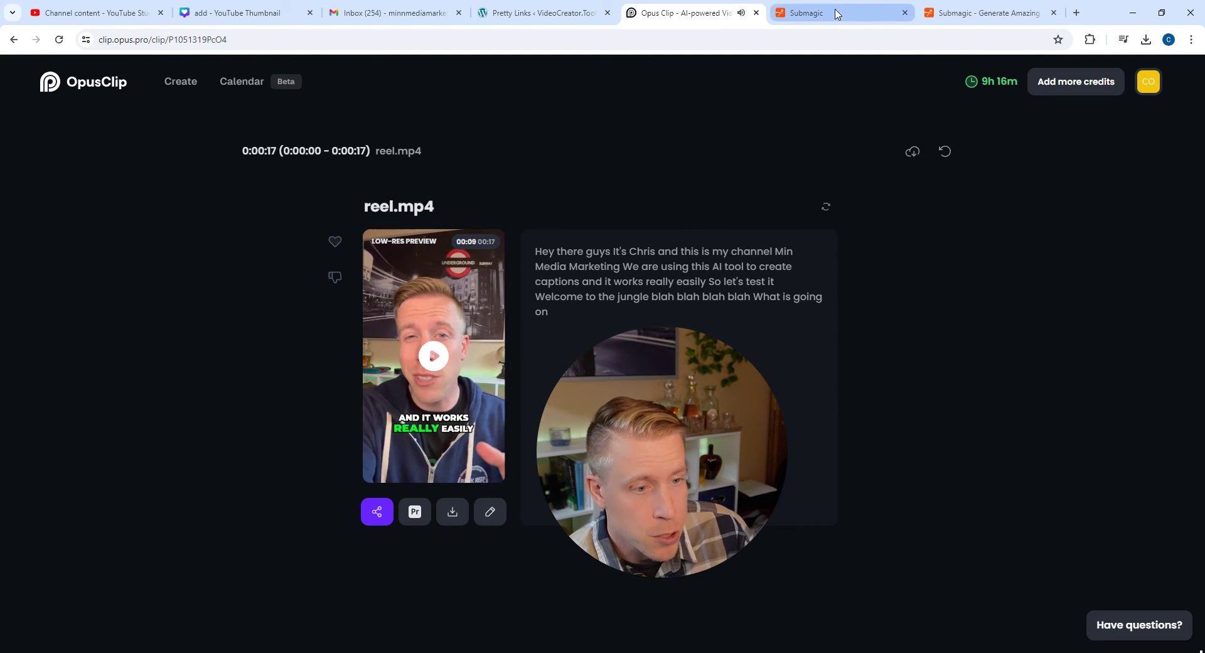
left_click(810, 12)
Step: Open the reel from Submagic Projects and play its Hormozi 2 captioned preview
left_click(981, 13)
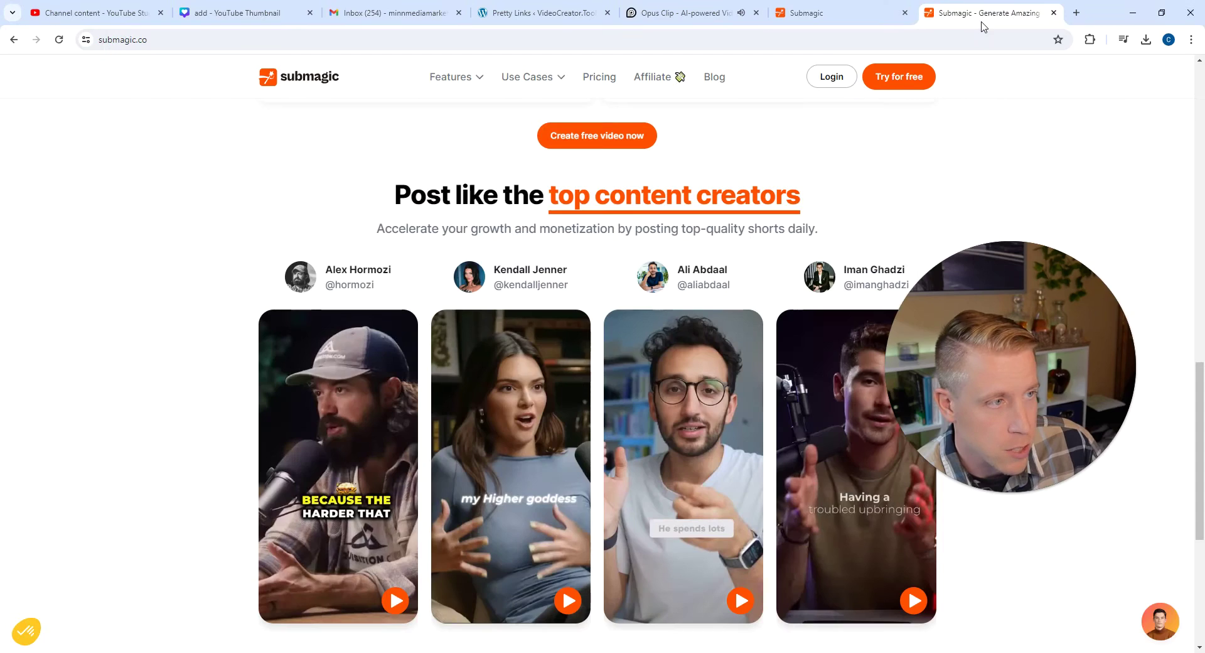
left_click(865, 15)
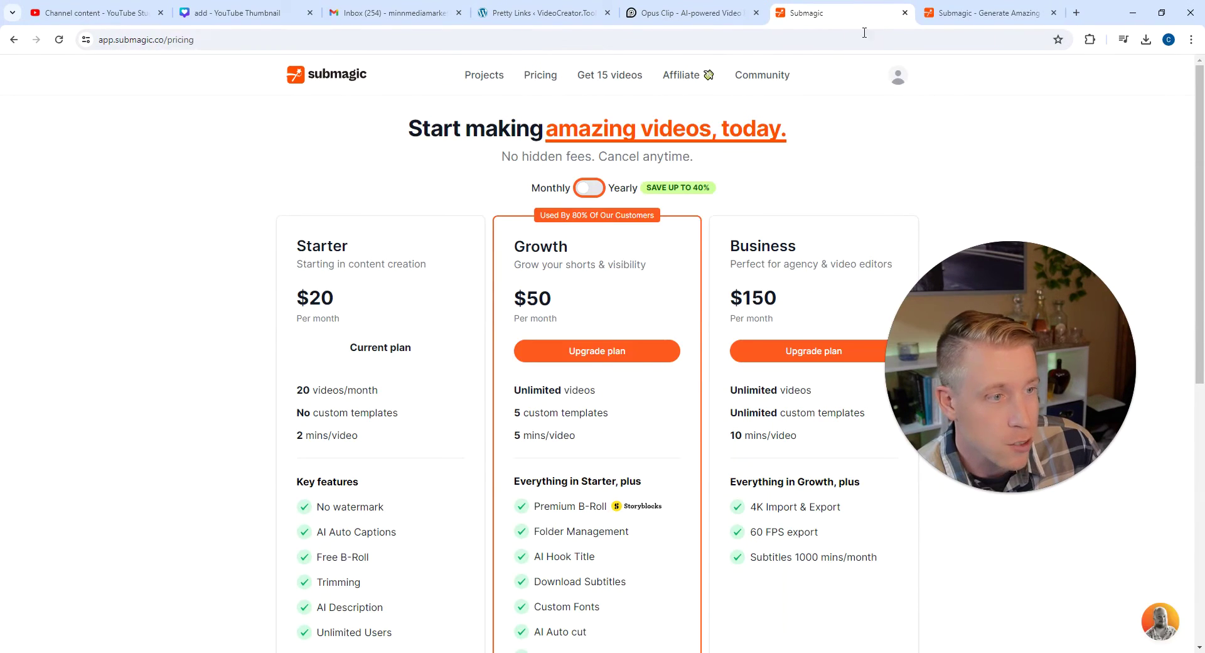
left_click(497, 79)
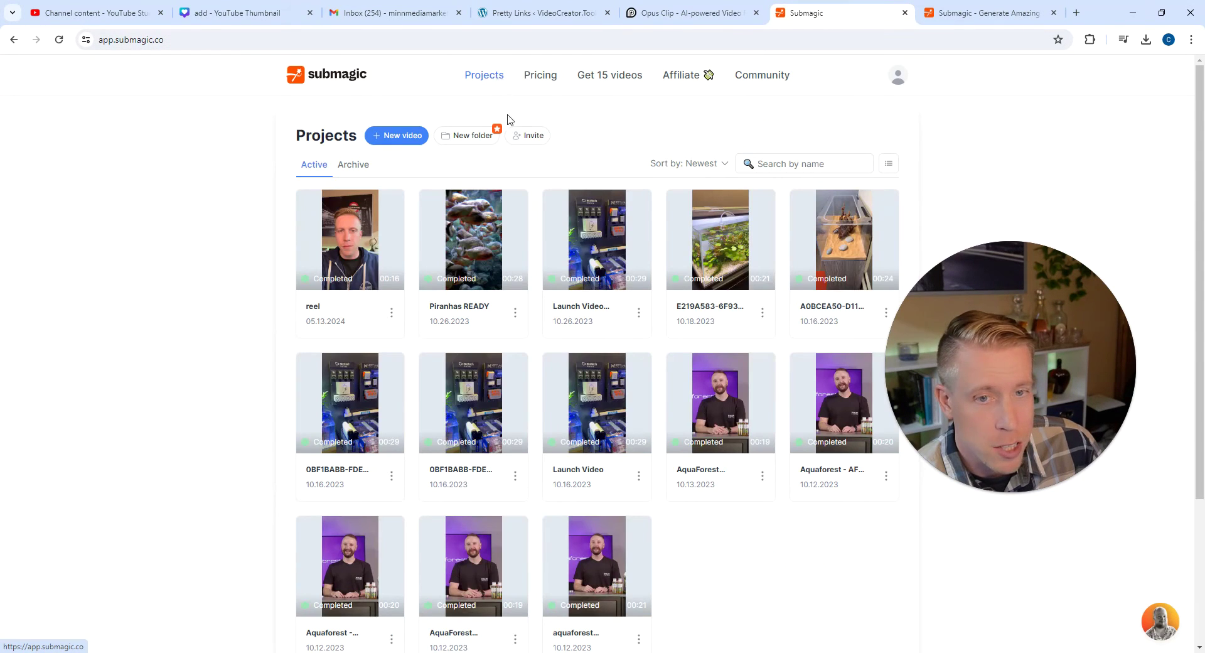
left_click(356, 249)
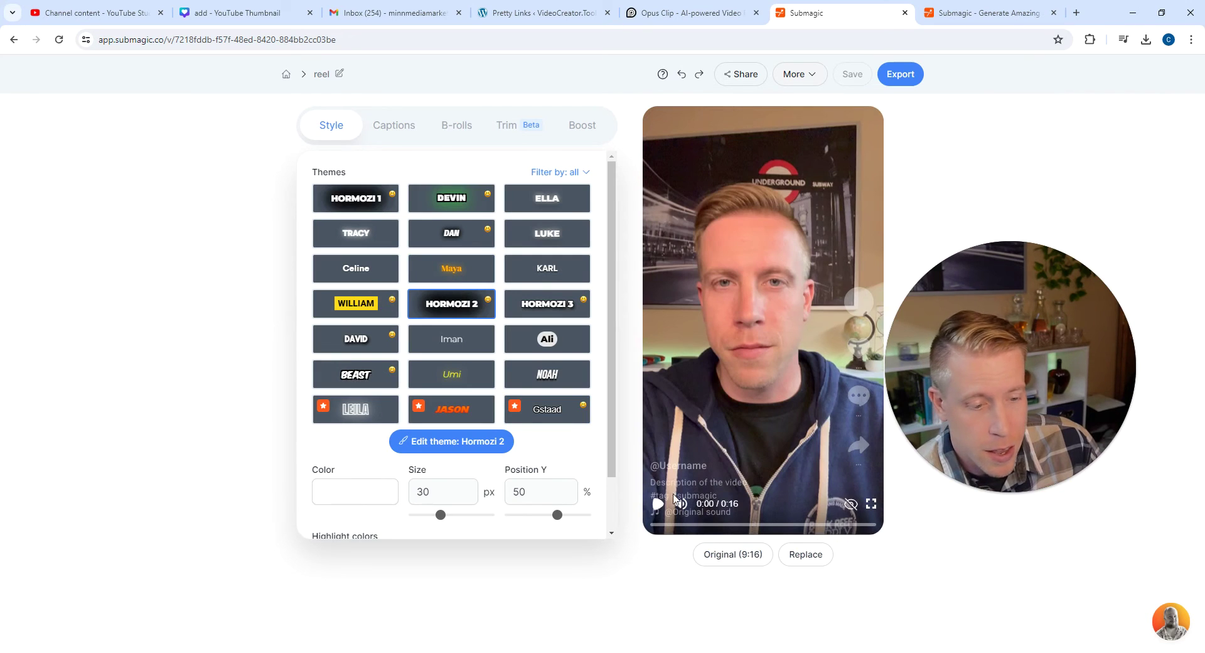
left_click(658, 505)
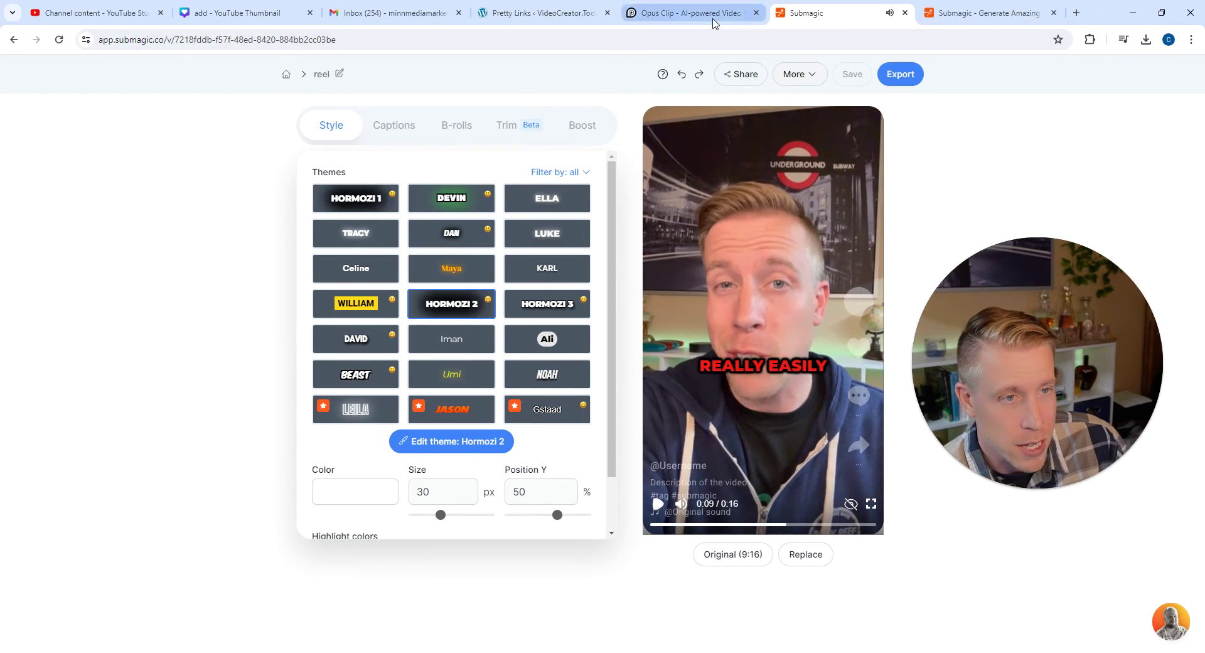
left_click(691, 12)
Step: In the reel.mp4 editor's Design settings, enable stock B-Roll and auto emojis, then jump to 0:09
left_click(495, 515)
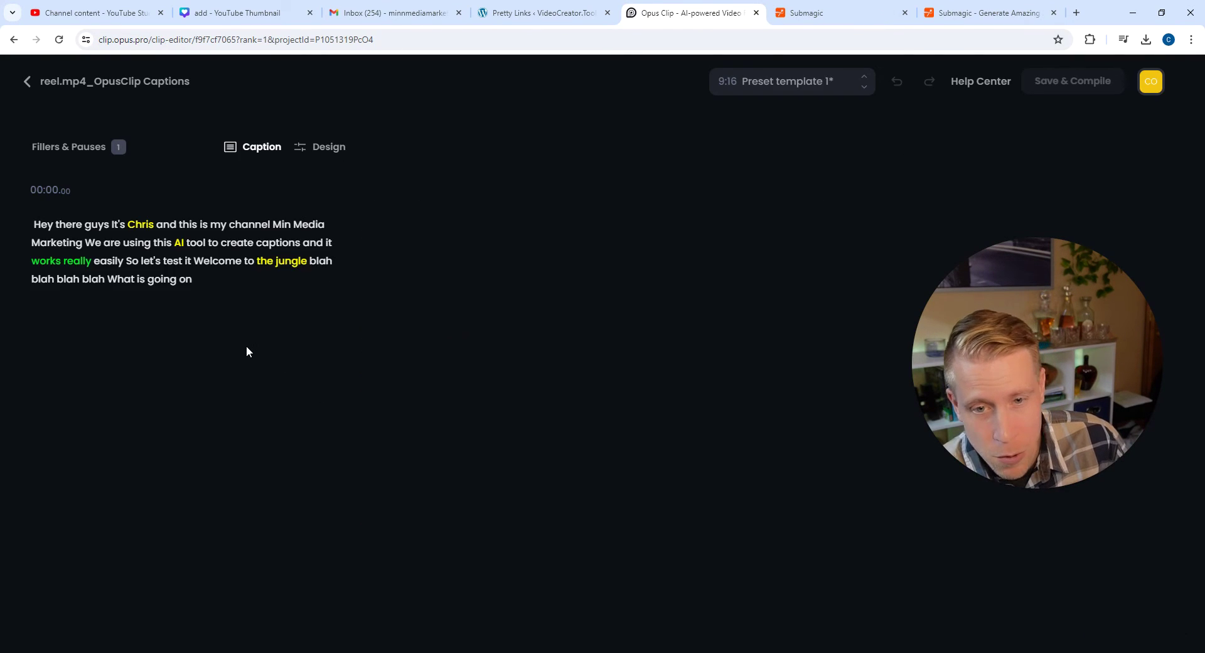
left_click(336, 157)
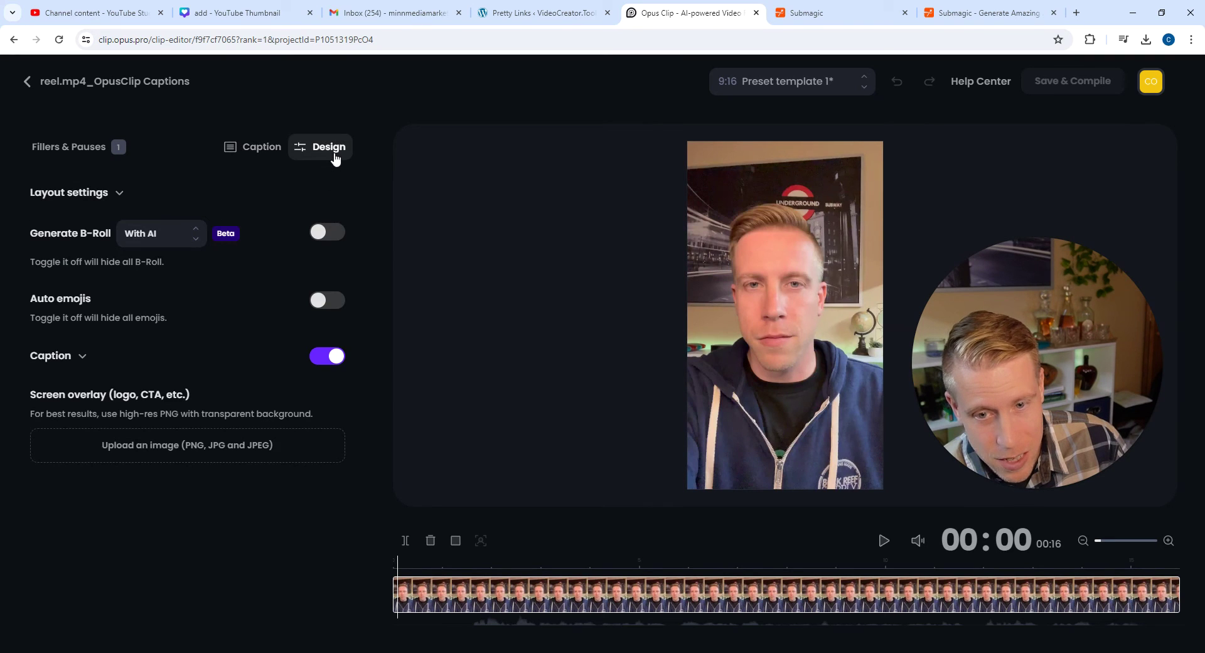
left_click(333, 308)
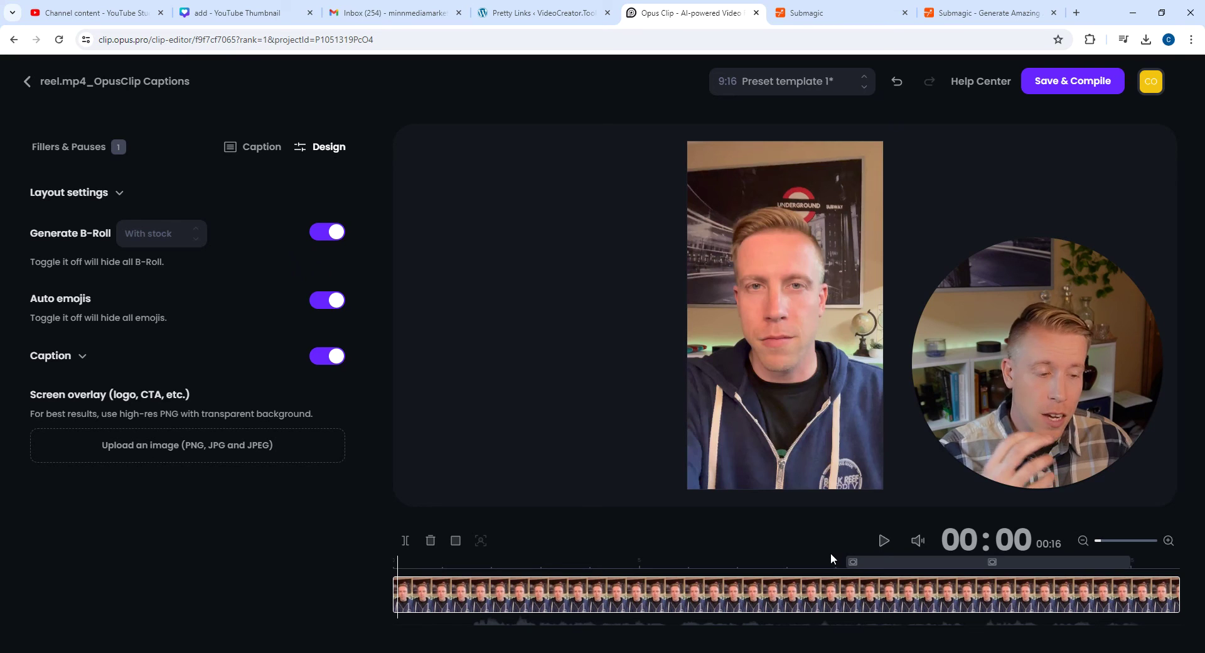
left_click(813, 574)
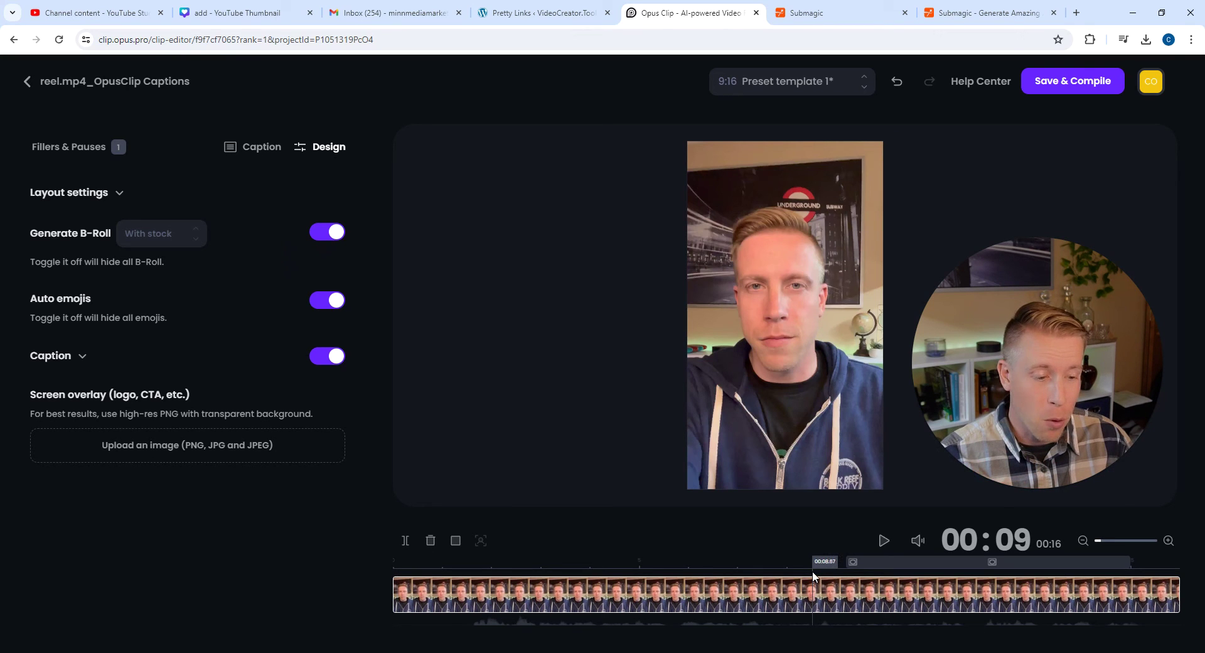
Step: Play the edited reel from 0:09 to 0:16, reviewing the windmill and waterfall B-roll
left_click(887, 542)
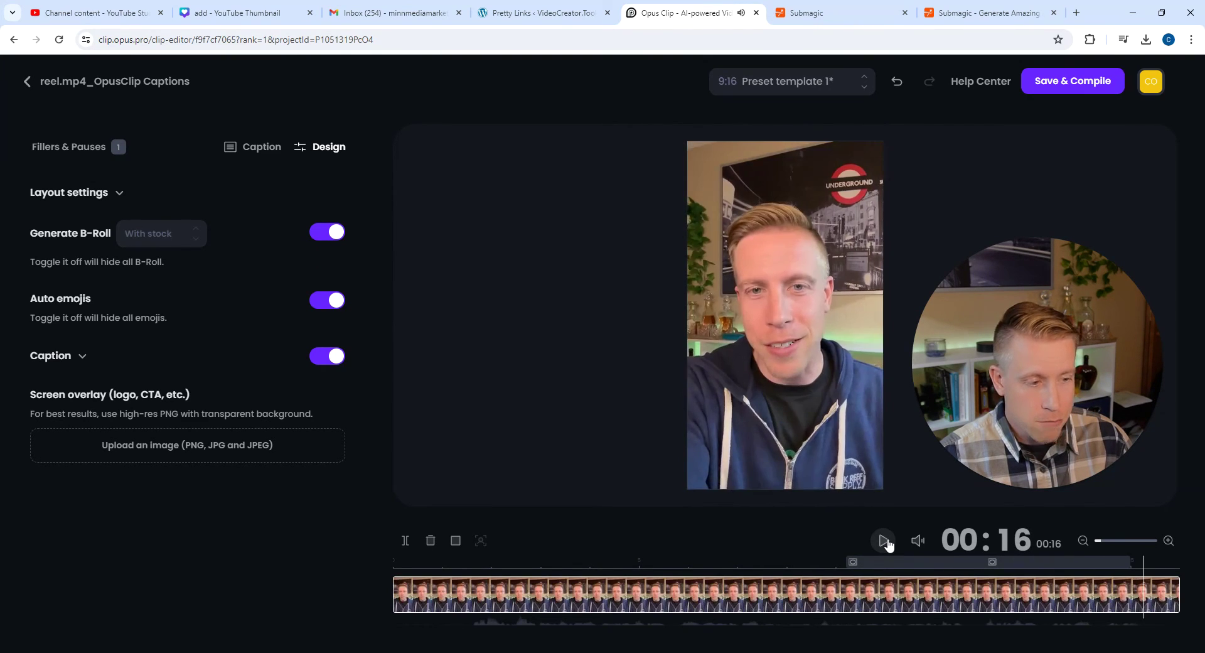
left_click_drag(1026, 405, 542, 299)
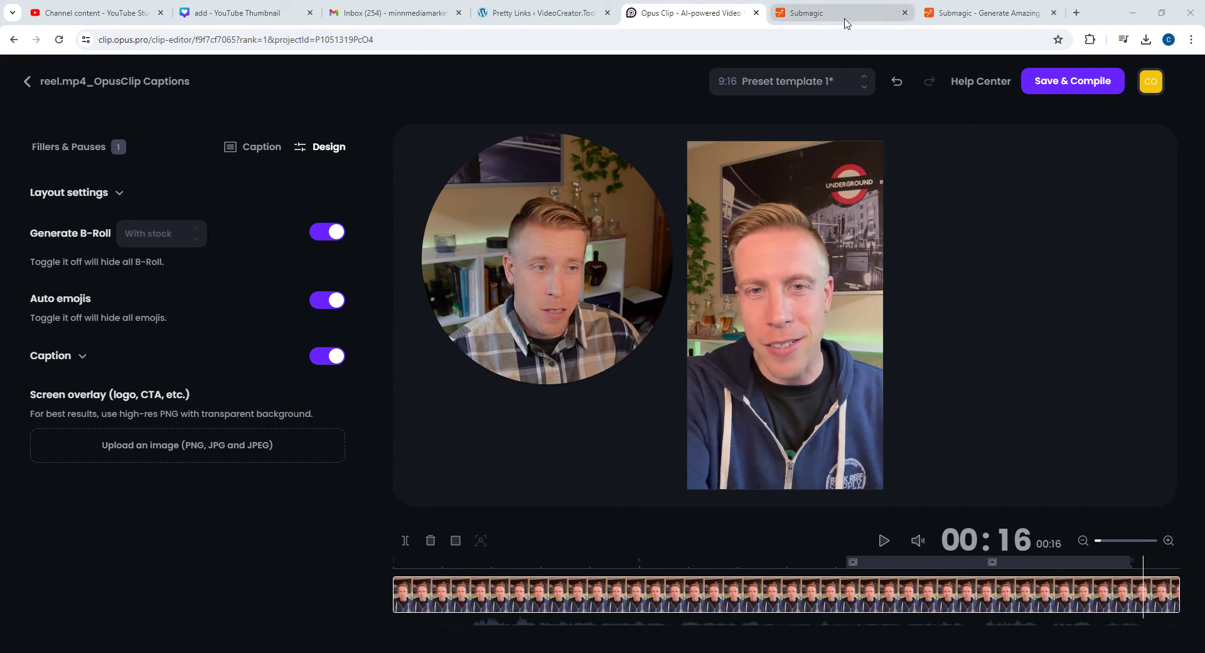
mouse_move(848, 24)
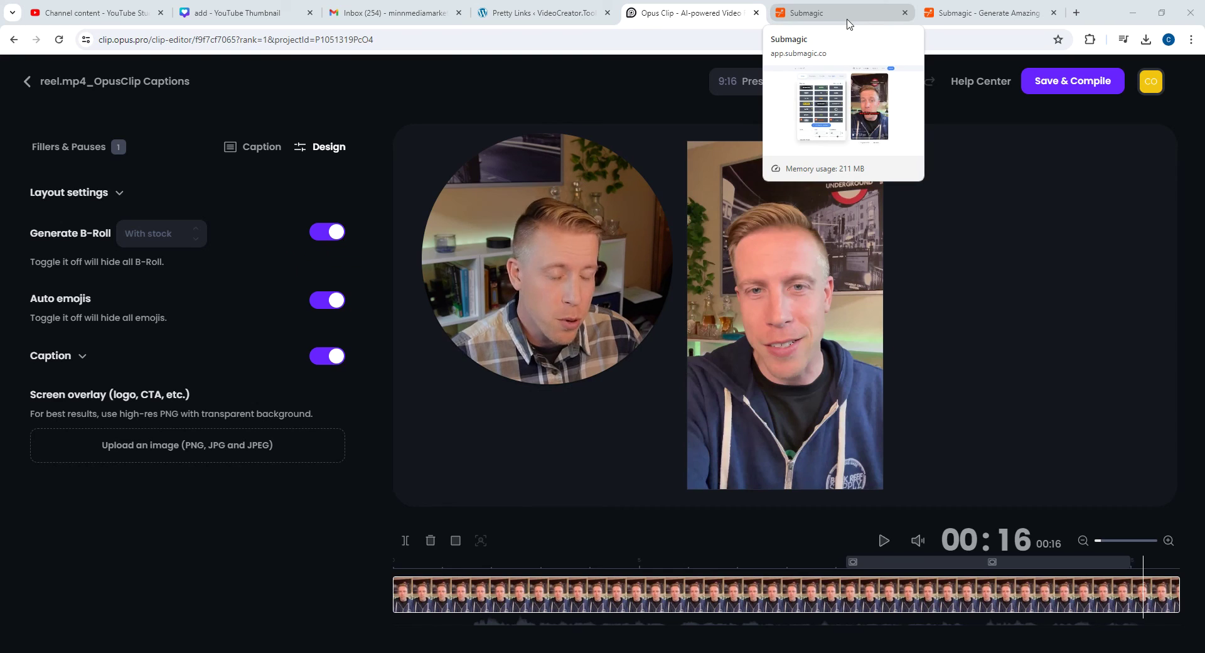
Step: Return to Submagic's reel editor, paused at 0:09 with Hormozi 2 captions 'REALLY EASILY'
left_click(848, 23)
left_click_drag(590, 261, 1052, 290)
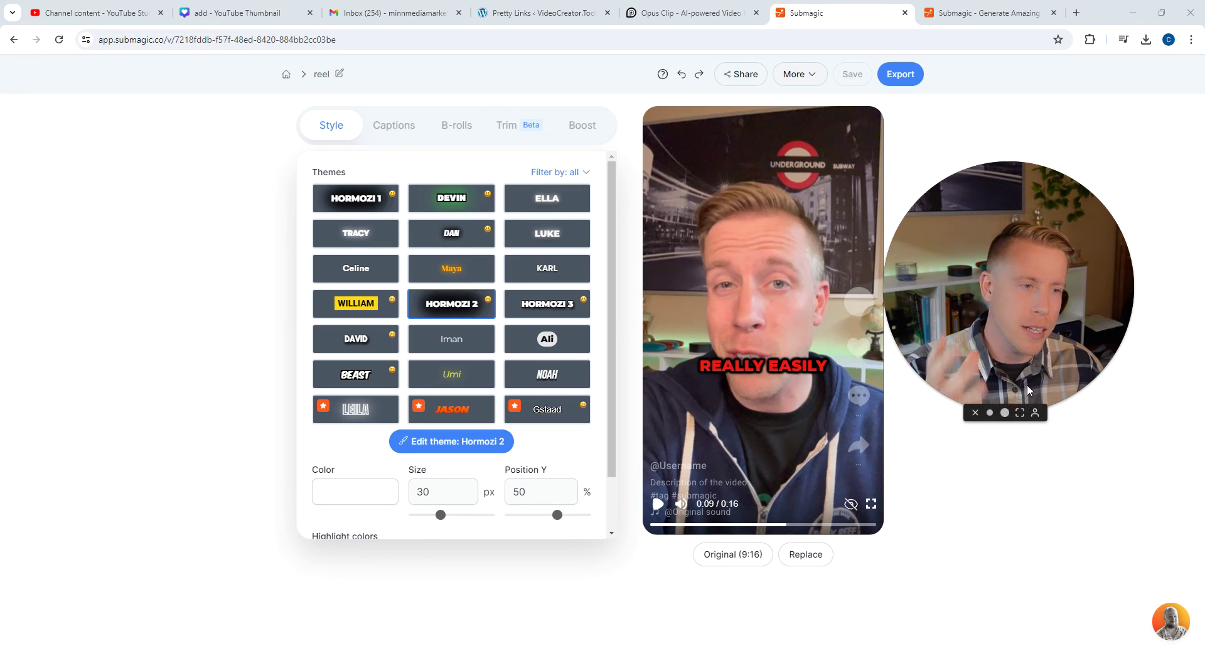
left_click_drag(948, 345, 973, 402)
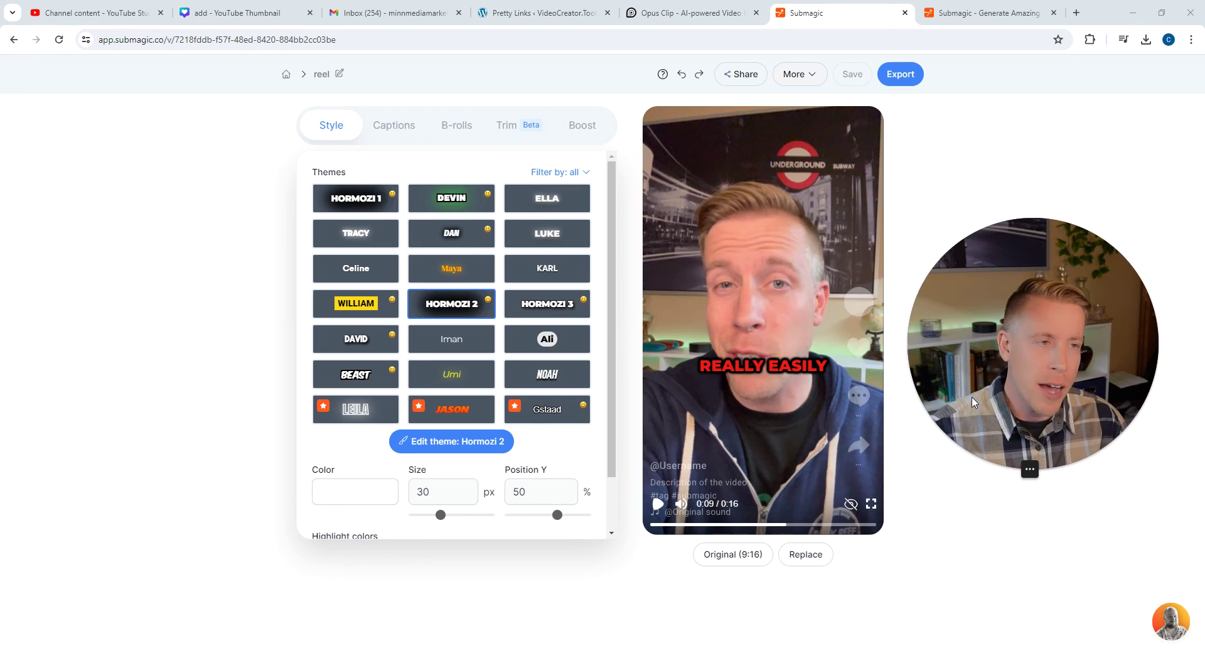